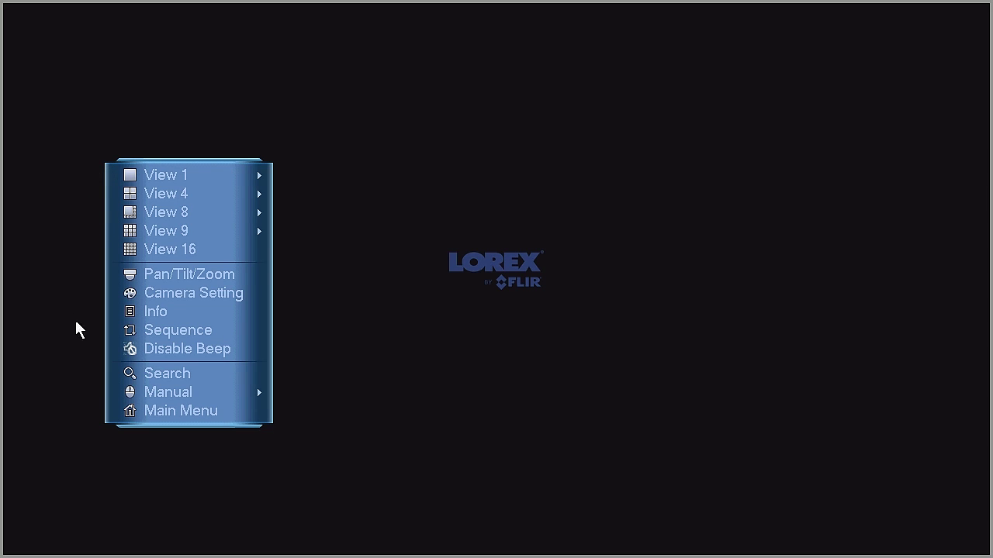
Open the system's main menu by logging in as admin with the account password
{"action": "left_click", "coordinate": [151, 412]}
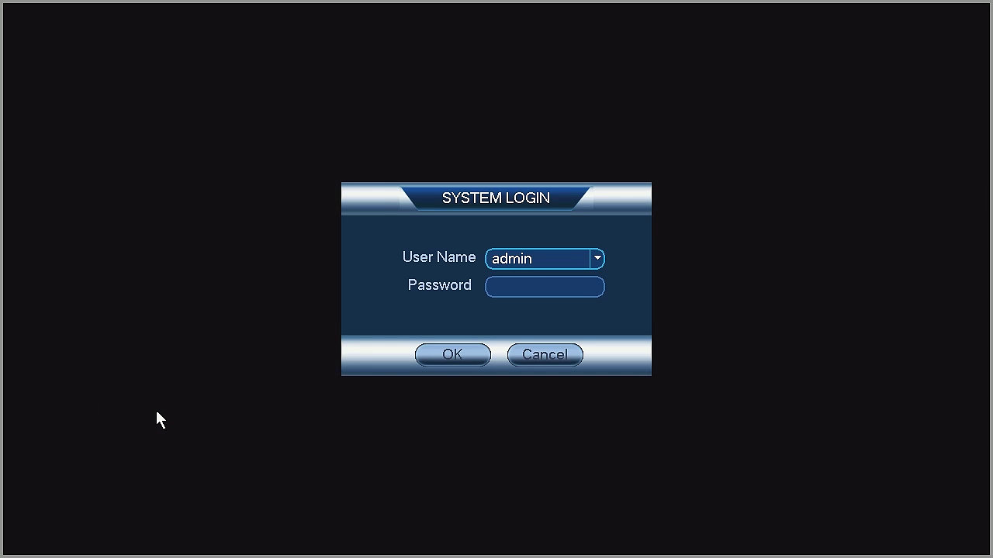
{"action": "left_click", "coordinate": [509, 286]}
{"action": "left_click", "coordinate": [698, 384]}
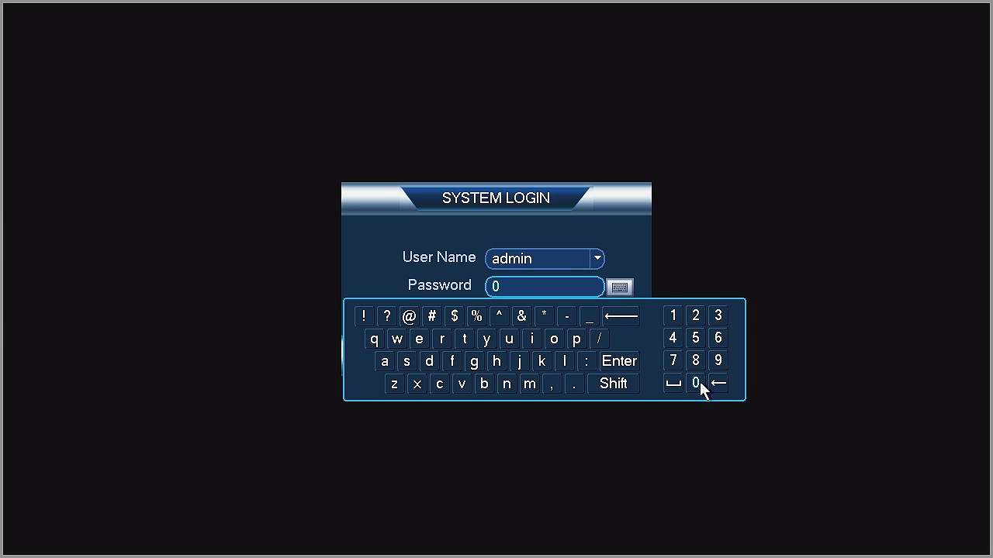
{"action": "left_click", "coordinate": [699, 381]}
{"action": "left_click", "coordinate": [700, 381]}
{"action": "left_click", "coordinate": [700, 381]}
{"action": "left_click", "coordinate": [700, 381]}
{"action": "left_click", "coordinate": [699, 381]}
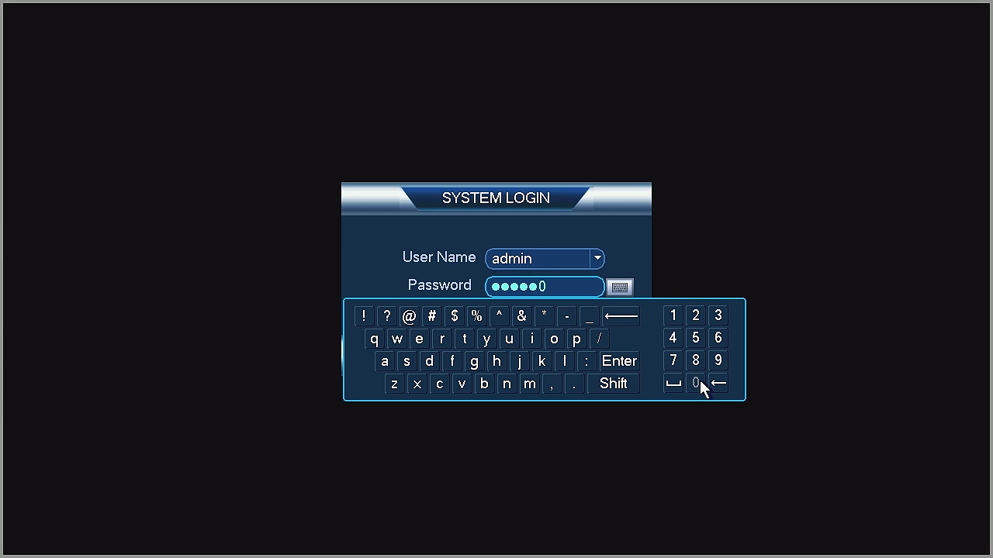
{"action": "left_click", "coordinate": [612, 364]}
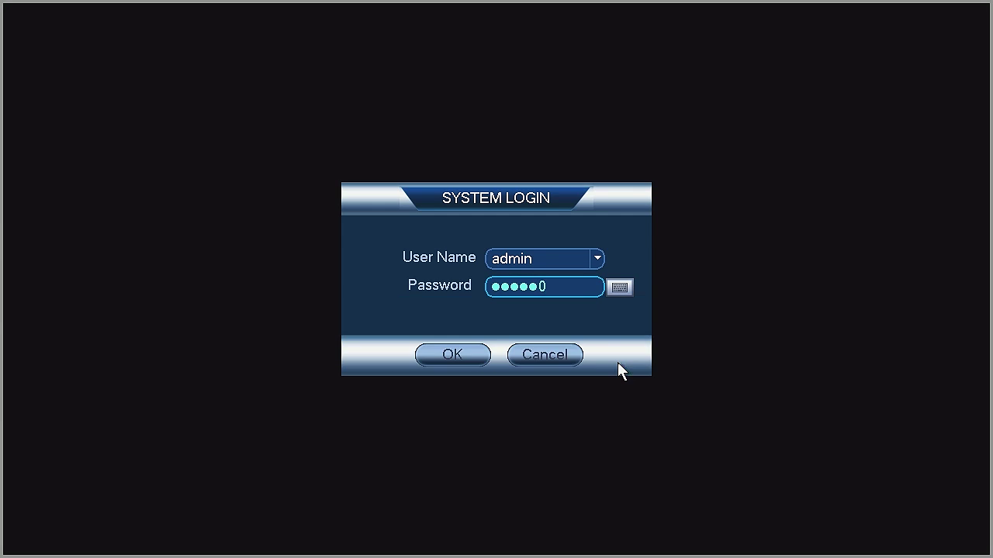
{"action": "left_click", "coordinate": [457, 356]}
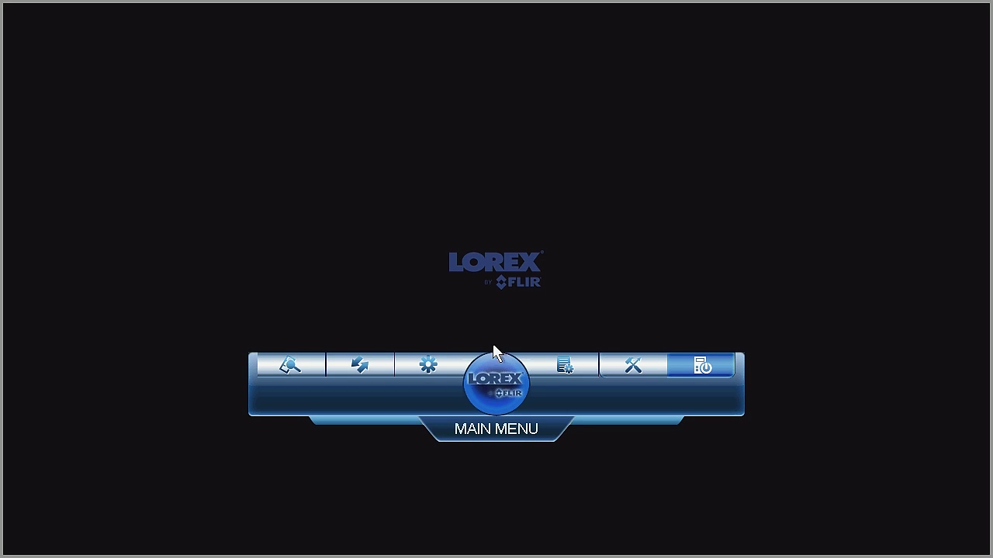
Turn on motion-detection snapshots for channels 1 and 2 in the event settings, and save the changes
{"action": "left_click", "coordinate": [638, 367]}
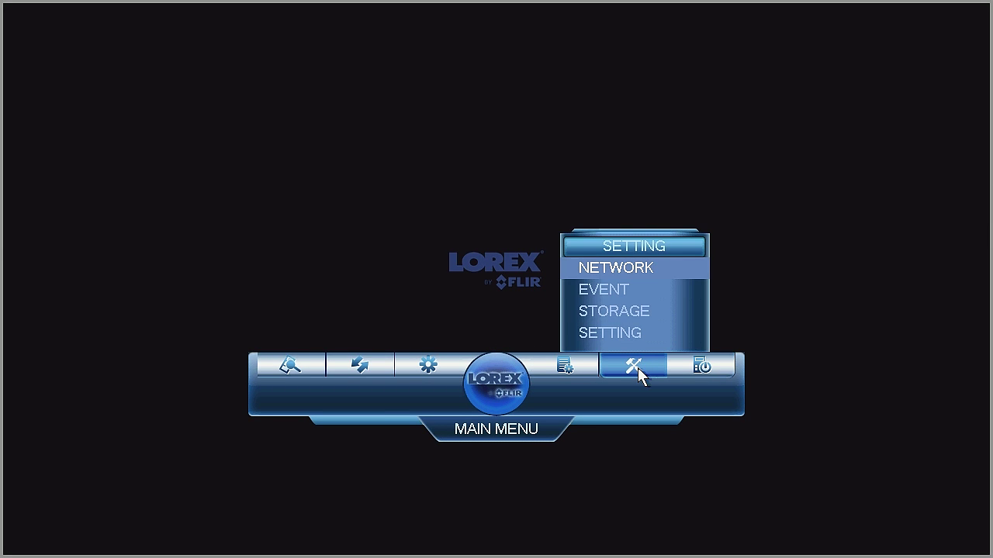
{"action": "left_click", "coordinate": [622, 292]}
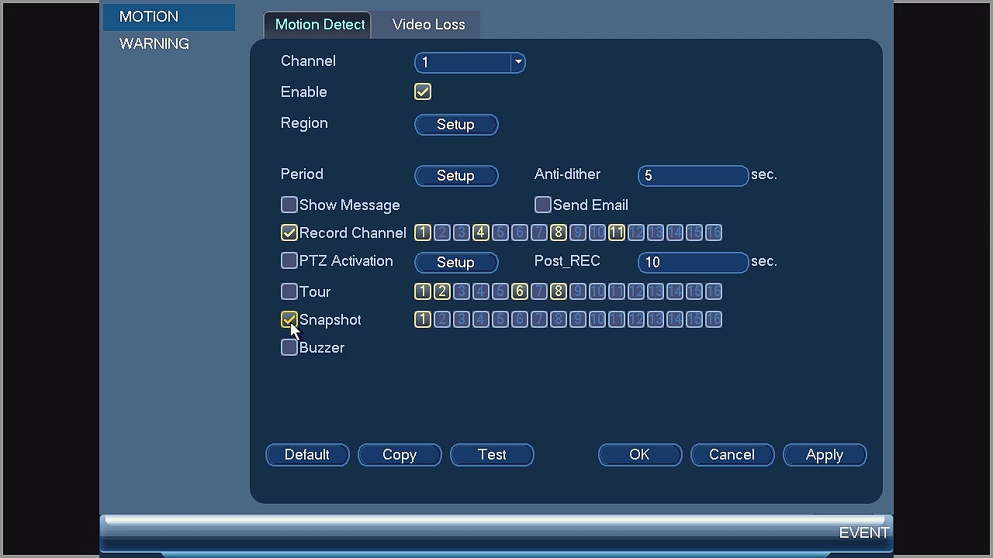
{"action": "left_click", "coordinate": [516, 65]}
{"action": "left_click", "coordinate": [454, 84]}
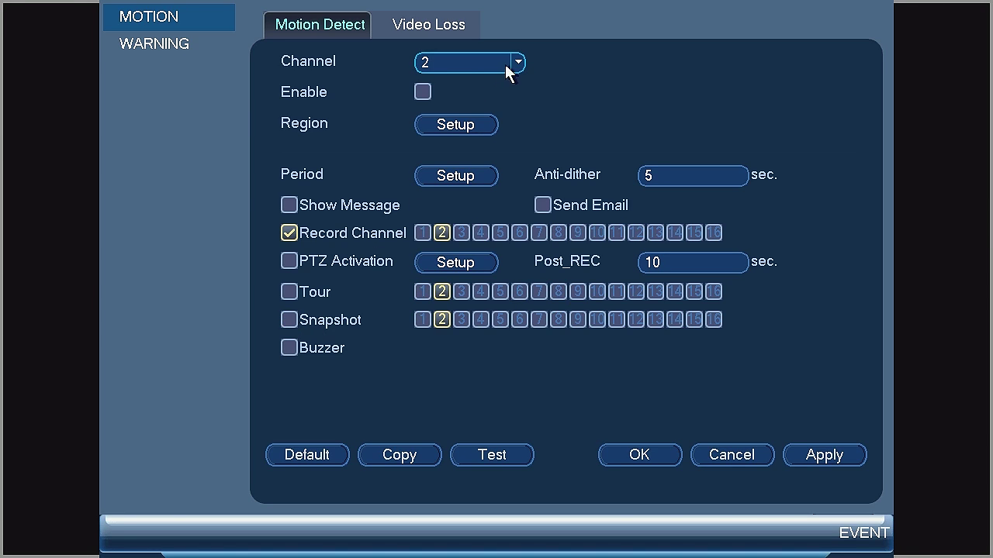
{"action": "left_click", "coordinate": [287, 321]}
{"action": "left_click", "coordinate": [824, 456]}
{"action": "left_click", "coordinate": [639, 455]}
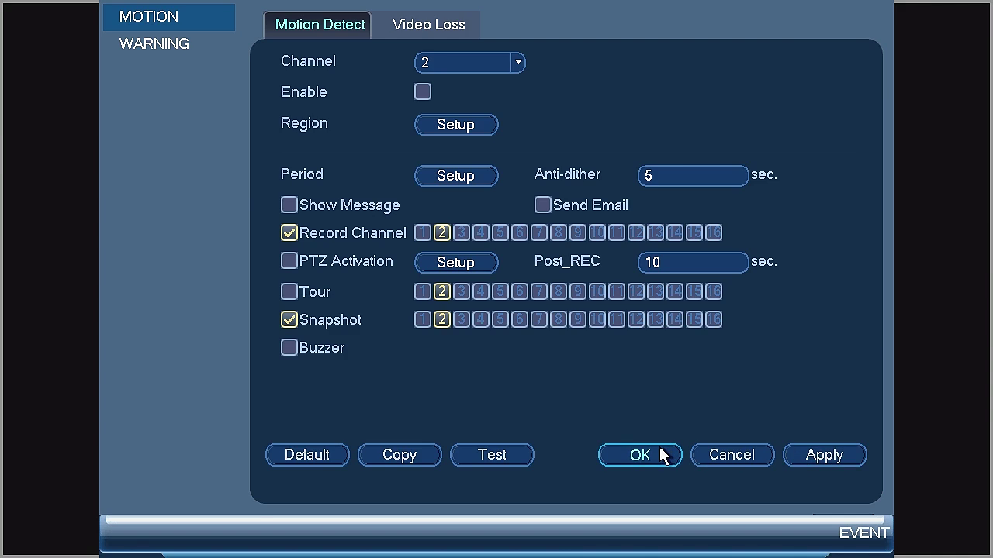
{"action": "right_click", "coordinate": [630, 400]}
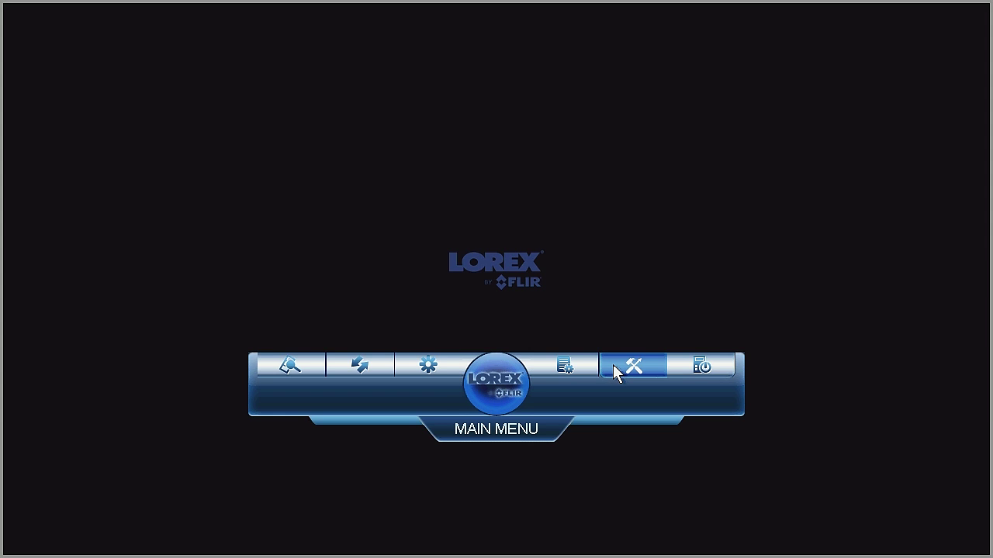
Remove motion-detection periods from channel 1's snapshot schedule: Sunday 6–8, Monday 11–16, Tuesday and Thursday 9–14, and apply it
{"action": "left_click", "coordinate": [613, 365]}
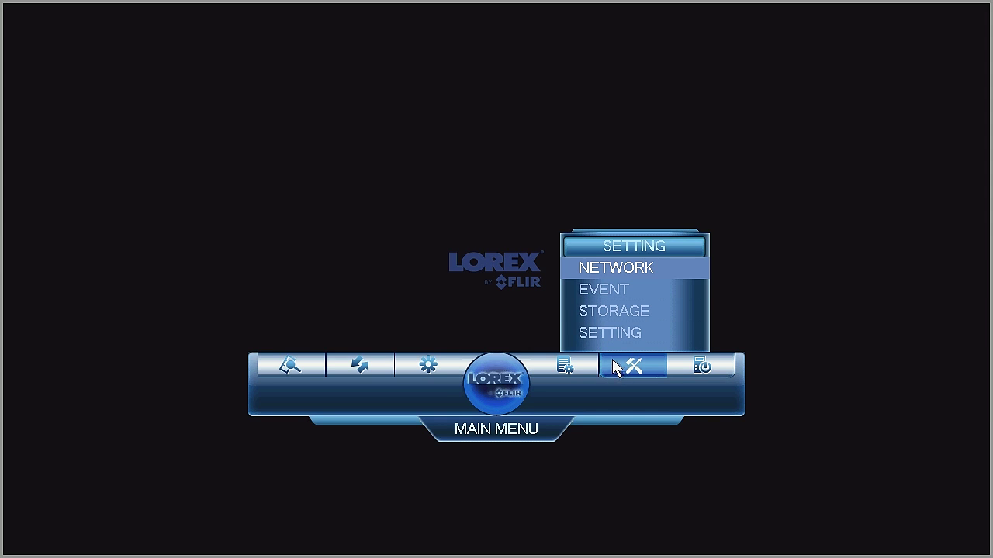
{"action": "left_click", "coordinate": [609, 313]}
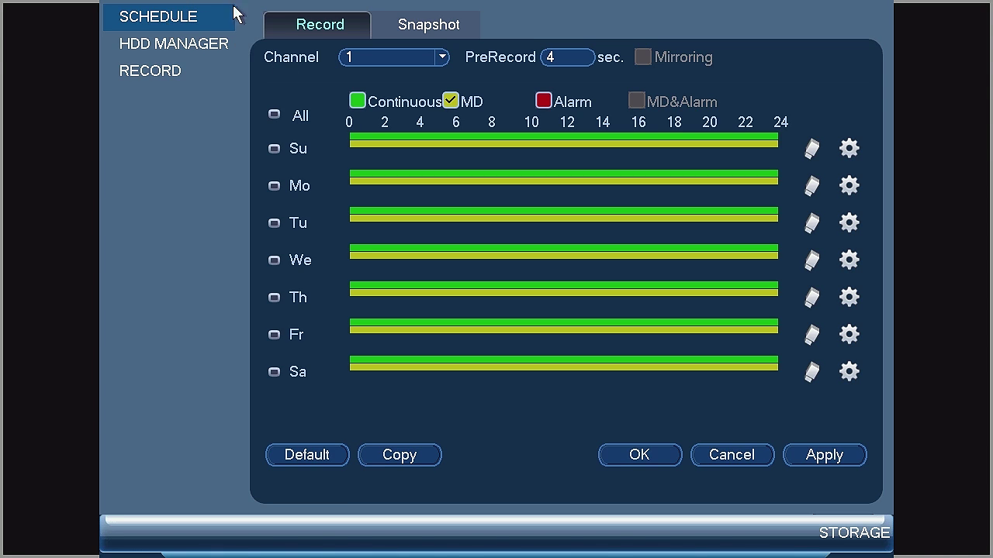
{"action": "left_click", "coordinate": [435, 27]}
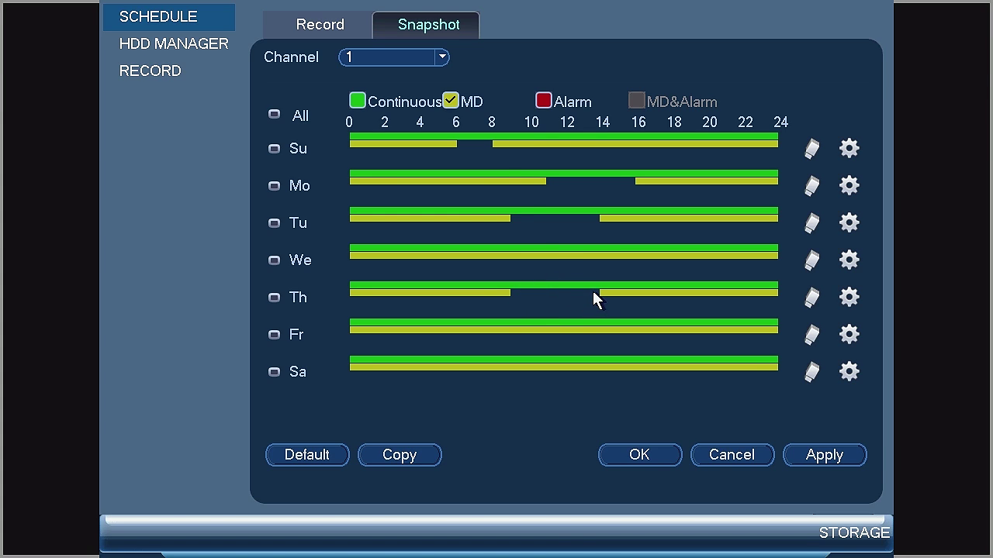
{"action": "left_click", "coordinate": [439, 62]}
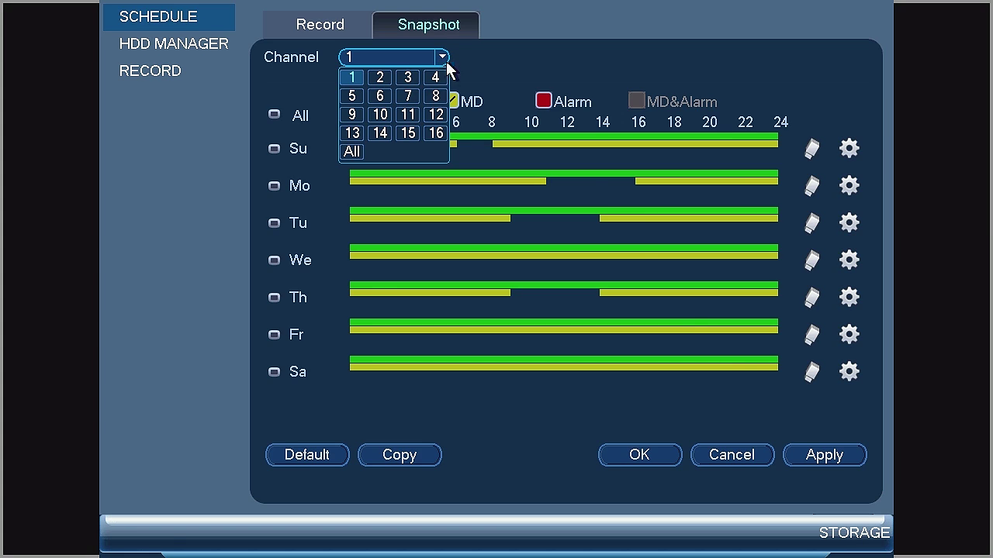
{"action": "left_click", "coordinate": [825, 458]}
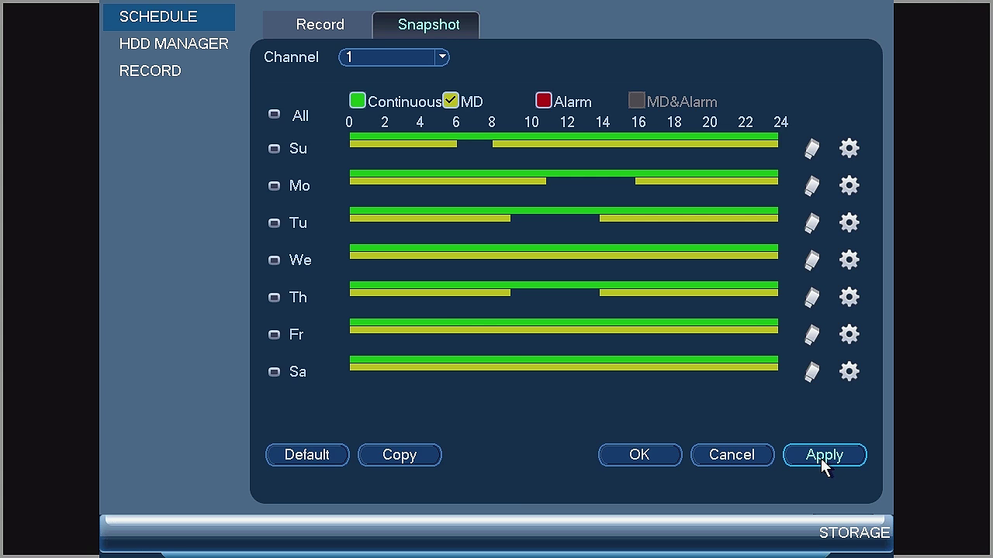
Enable snapshot recording for channels 1, 2, 3, 6 and 11 in the storage record settings, and save
{"action": "left_click", "coordinate": [176, 71]}
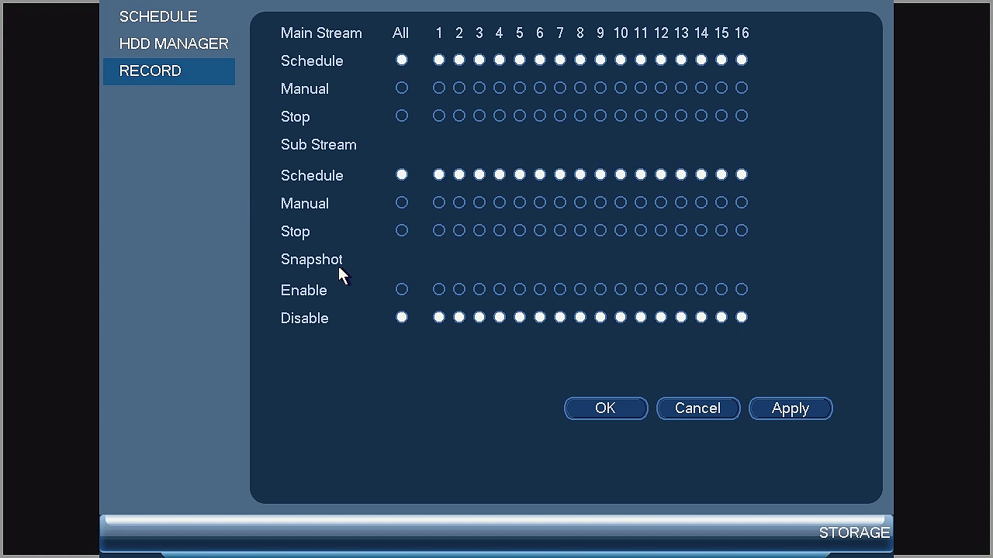
{"action": "left_click", "coordinate": [401, 290]}
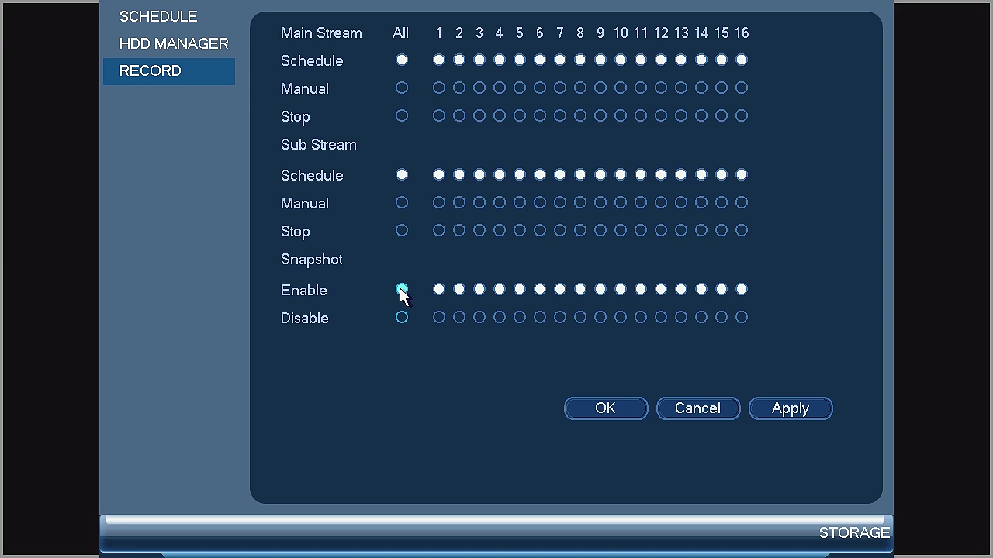
{"action": "left_click", "coordinate": [401, 317]}
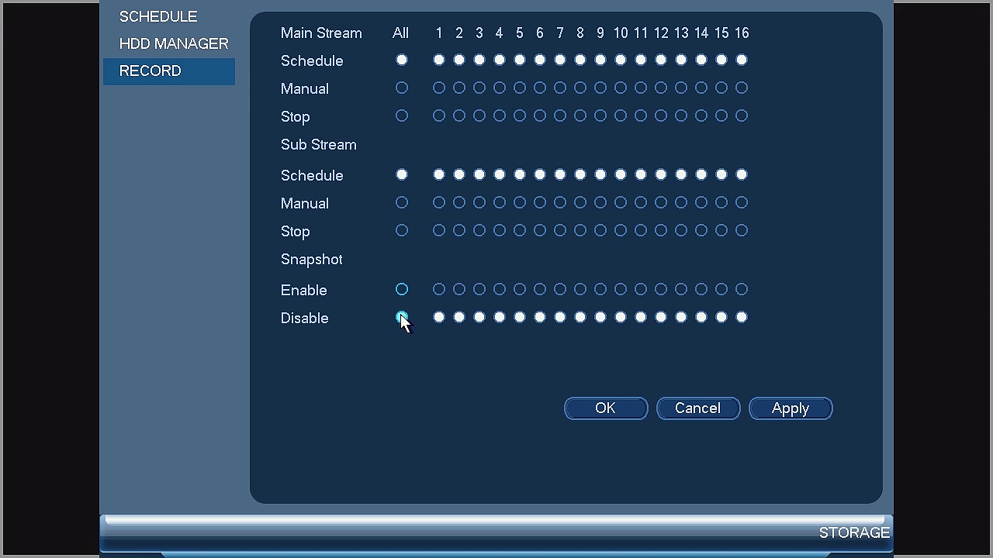
{"action": "left_click", "coordinate": [459, 289]}
{"action": "left_click", "coordinate": [535, 289]}
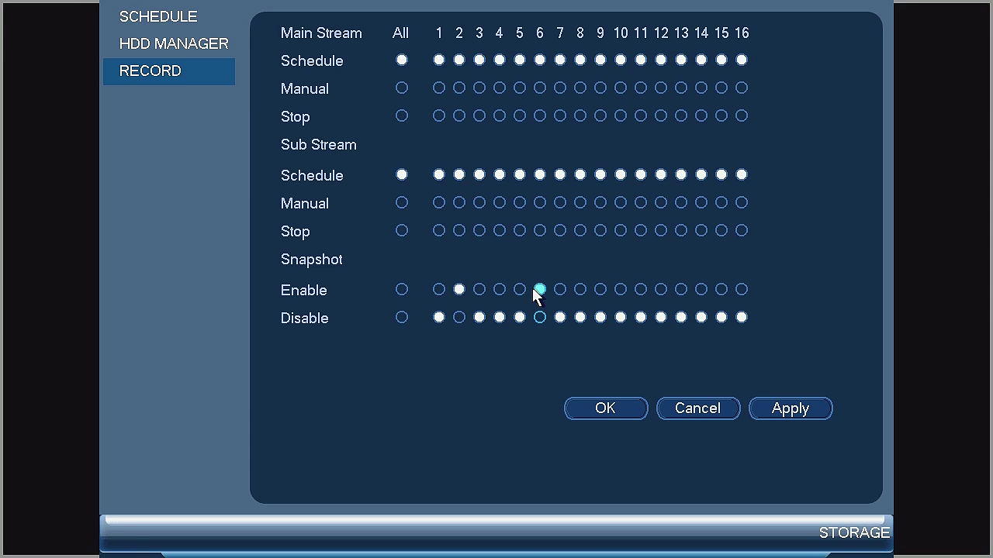
{"action": "left_click", "coordinate": [640, 290]}
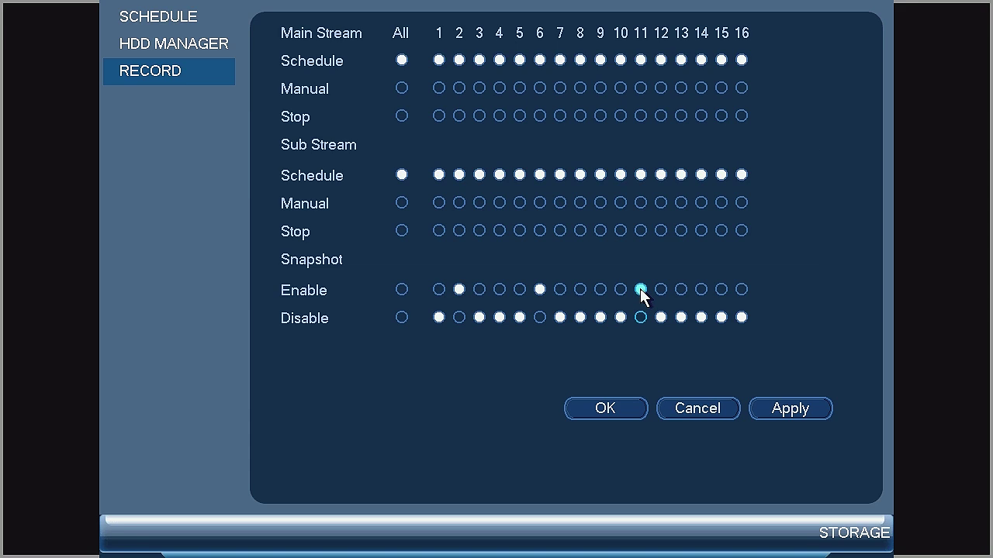
{"action": "left_click", "coordinate": [480, 289]}
{"action": "left_click", "coordinate": [438, 289]}
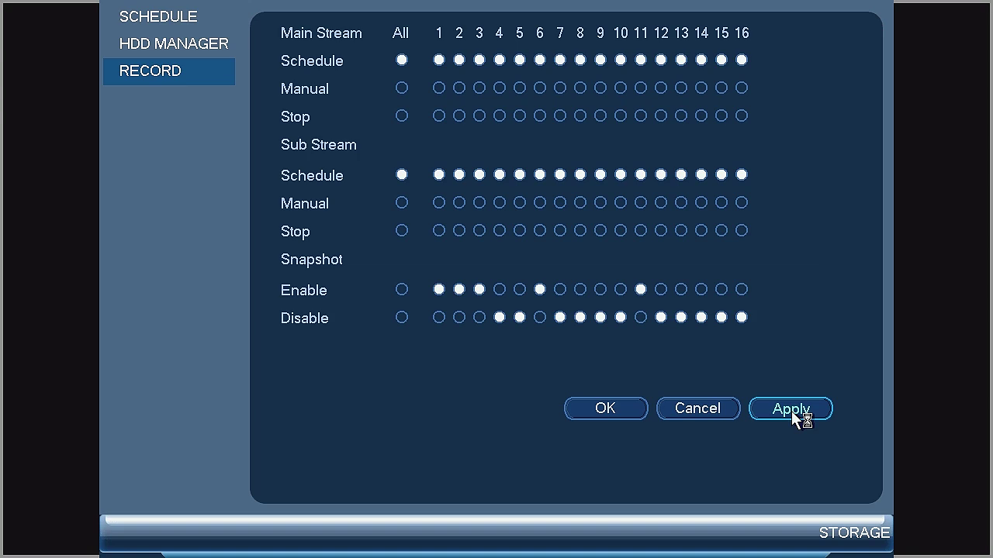
{"action": "left_click", "coordinate": [627, 410]}
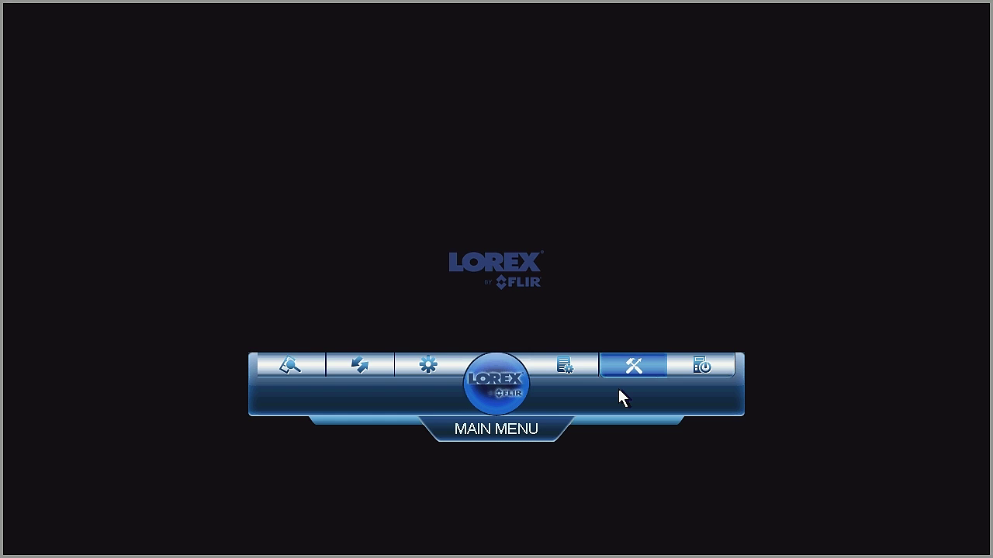
Set channel 1's camera snapshot mode to Trigger, with image size D1 and image quality 4
{"action": "left_click", "coordinate": [431, 373]}
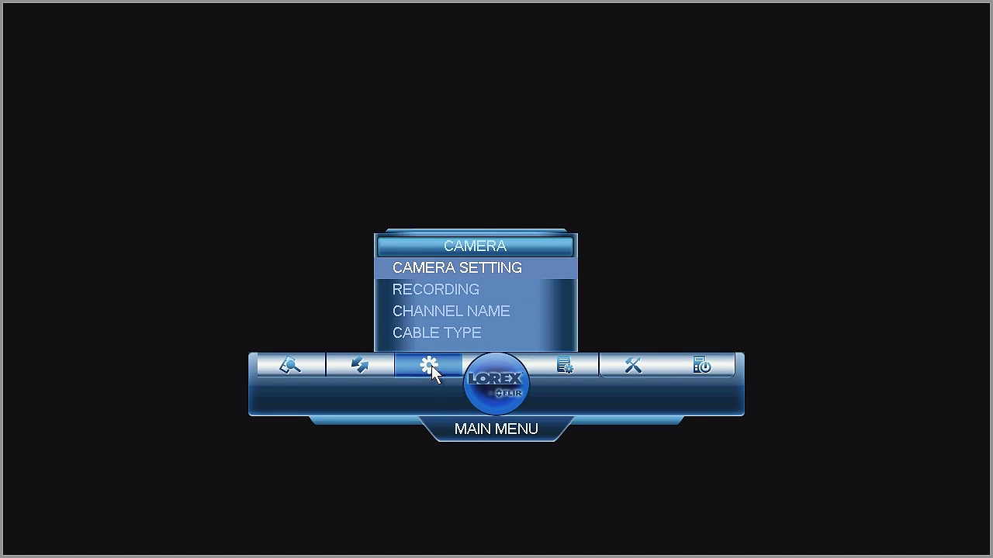
{"action": "left_click", "coordinate": [463, 286]}
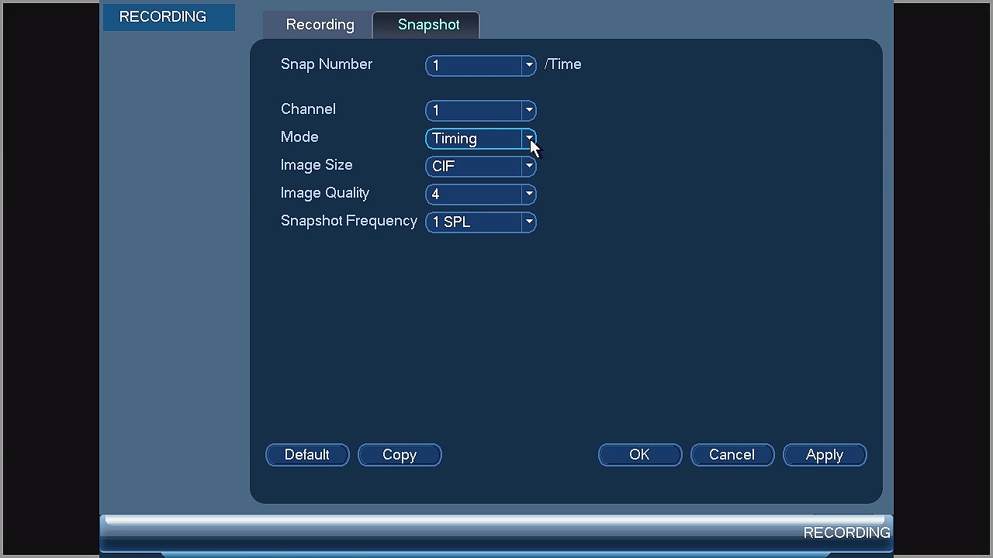
{"action": "left_click", "coordinate": [529, 139]}
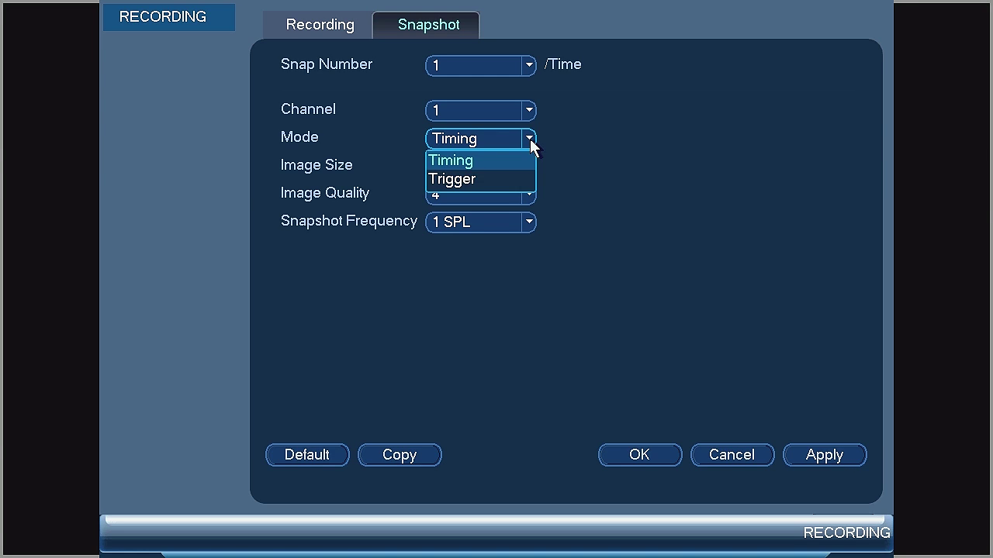
{"action": "left_click", "coordinate": [509, 178]}
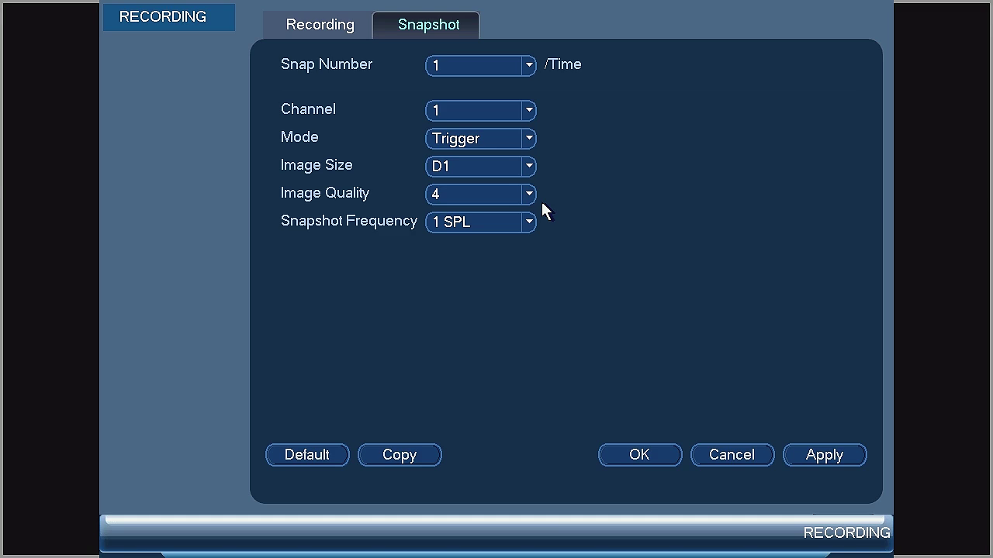
{"action": "left_click", "coordinate": [529, 167]}
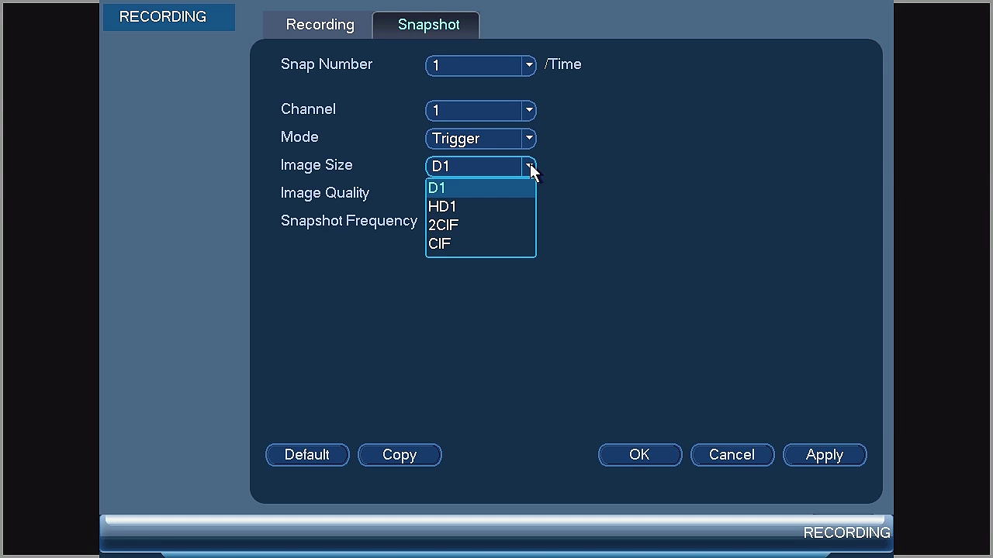
{"action": "left_click", "coordinate": [531, 166]}
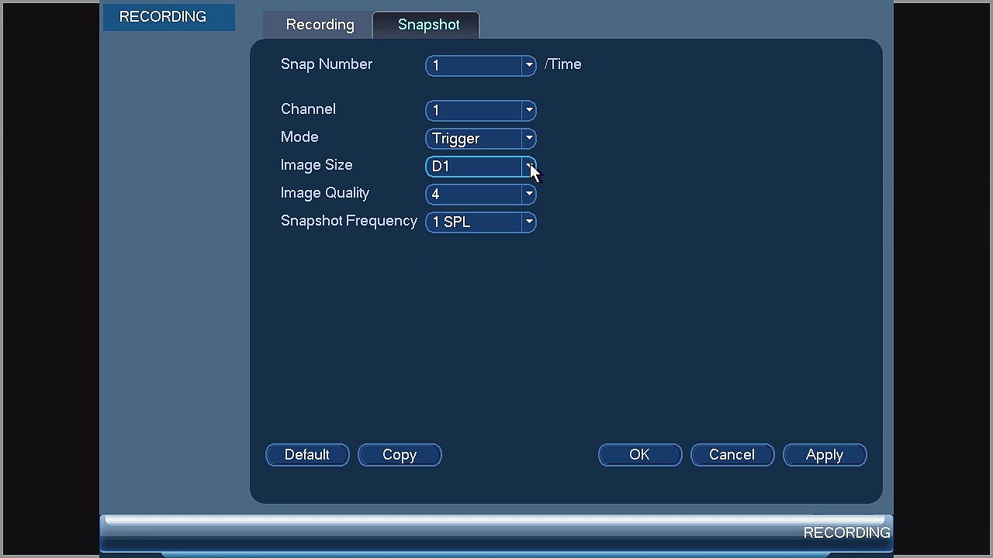
{"action": "left_click", "coordinate": [531, 193]}
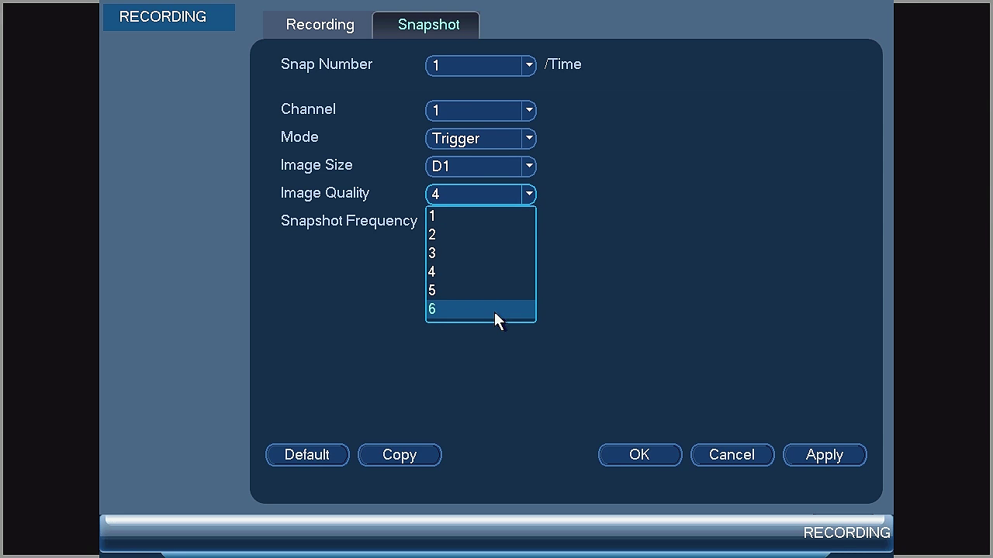
{"action": "left_click", "coordinate": [488, 270]}
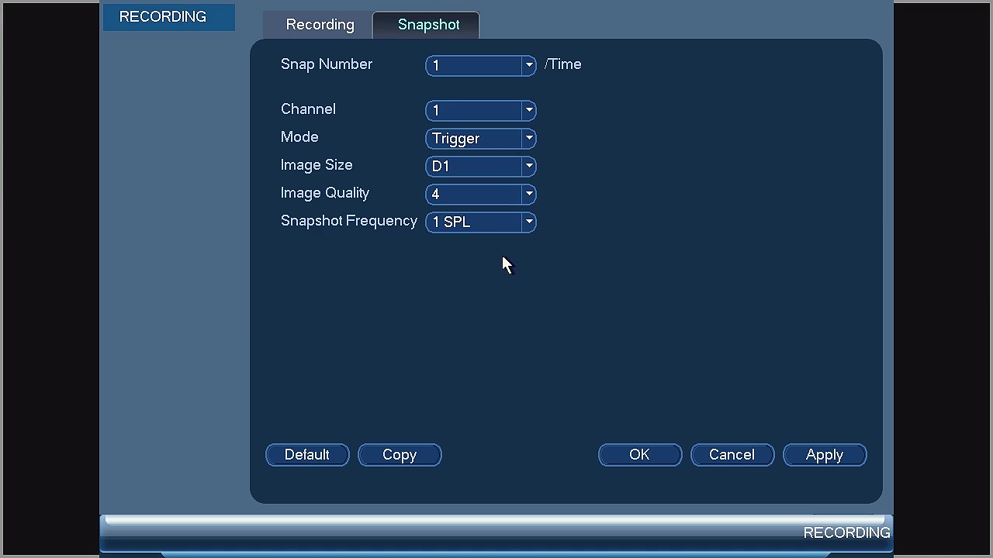
Set channel 1's snapshot frequency to 5 SPL and save the snapshot settings
{"action": "left_click", "coordinate": [530, 221]}
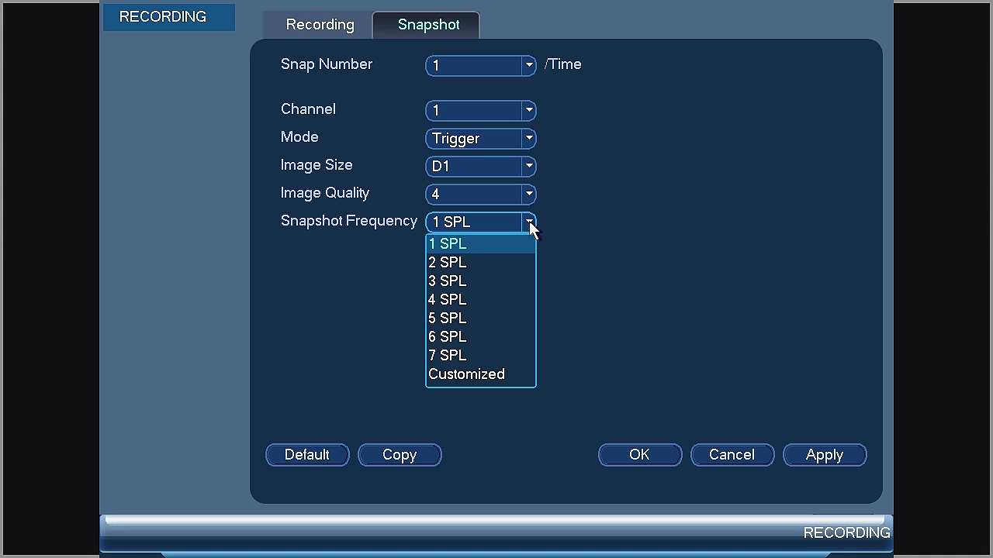
{"action": "left_click", "coordinate": [487, 320]}
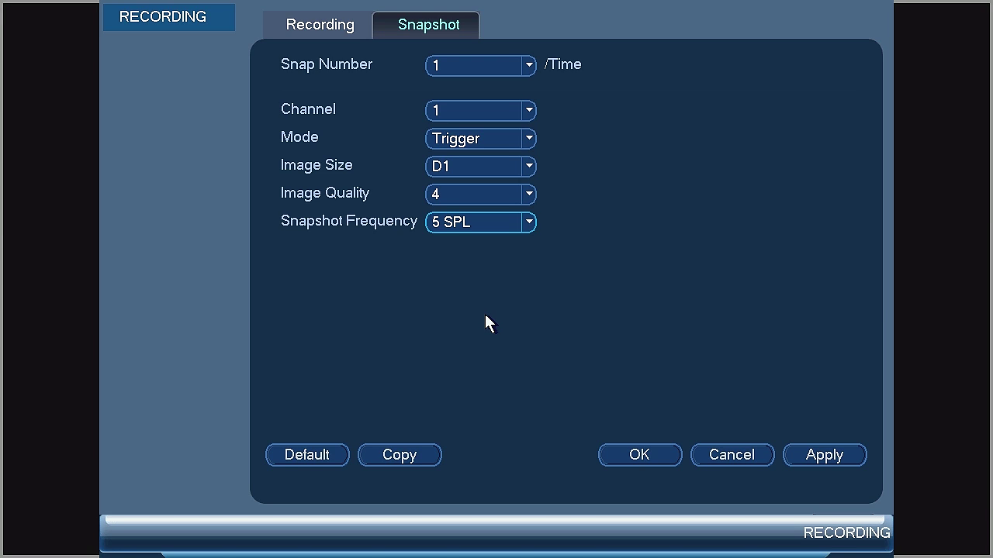
{"action": "left_click", "coordinate": [486, 315]}
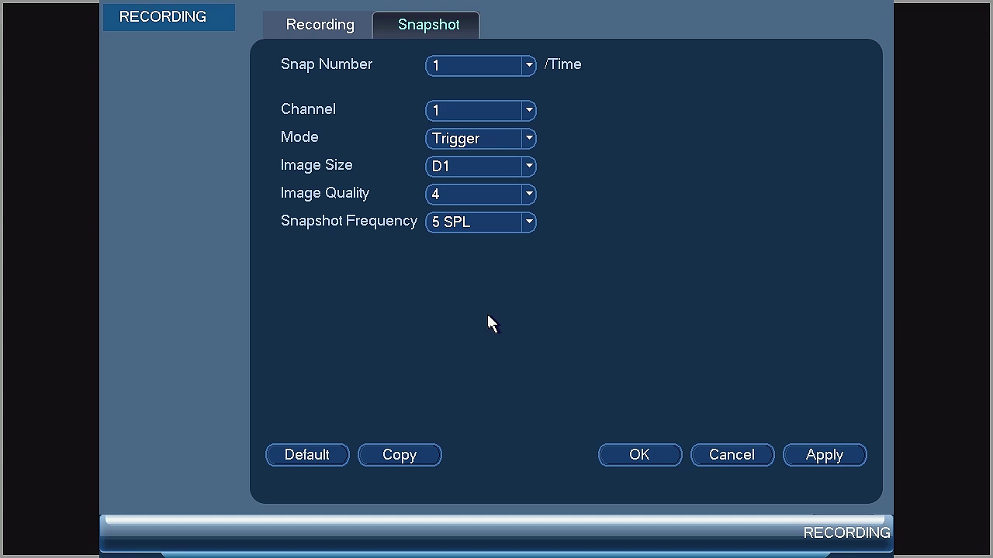
{"action": "left_click", "coordinate": [529, 111]}
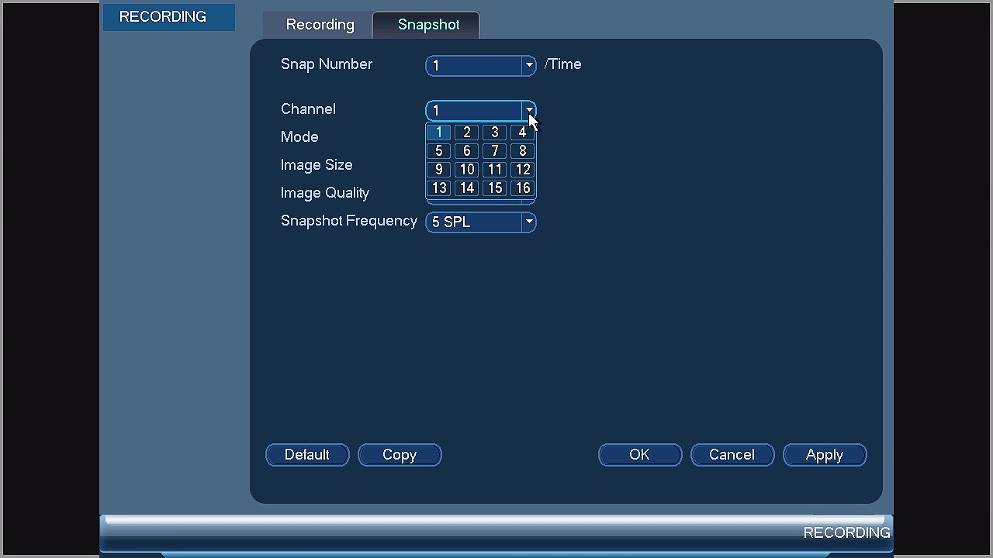
{"action": "left_click", "coordinate": [529, 112]}
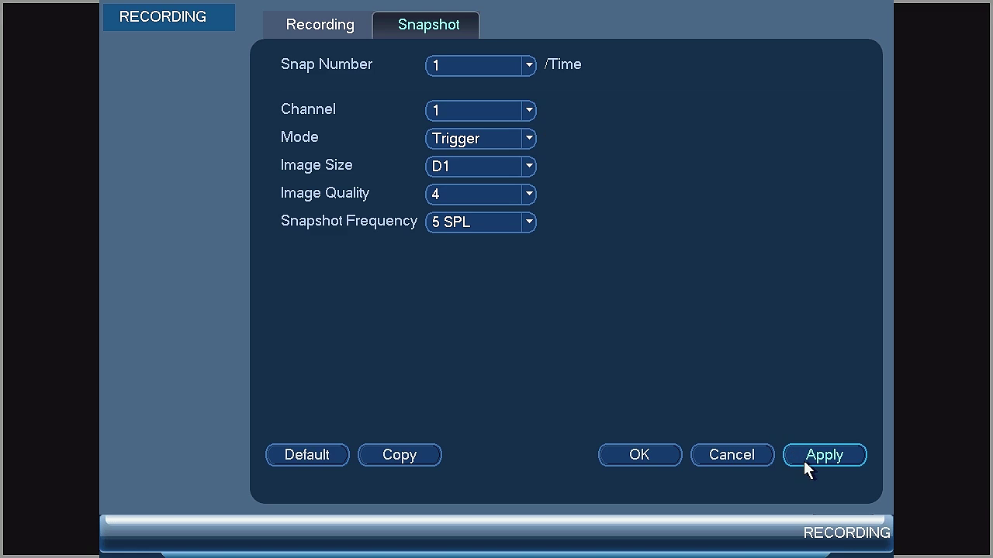
{"action": "left_click", "coordinate": [634, 457]}
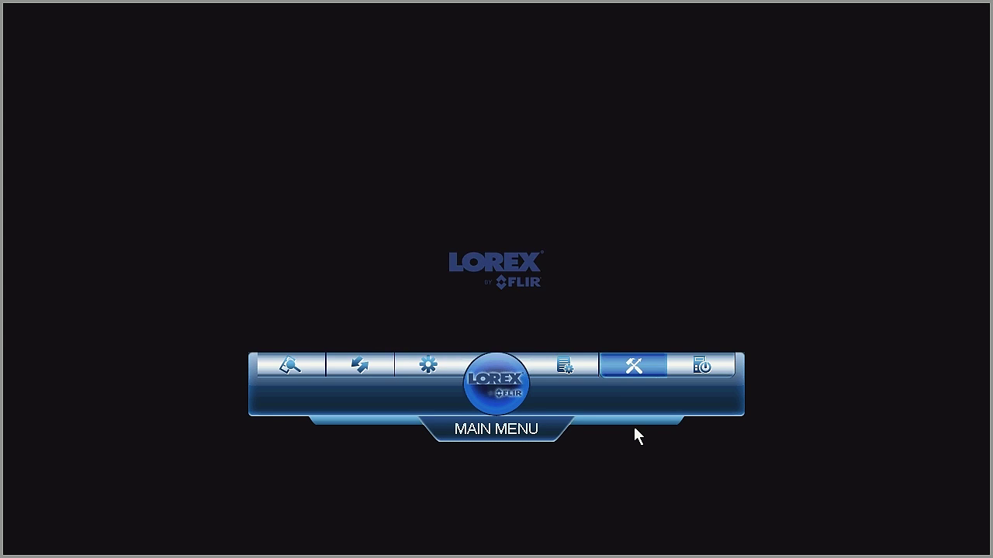
Open the email notification settings in the network configuration
{"action": "left_click", "coordinate": [627, 372]}
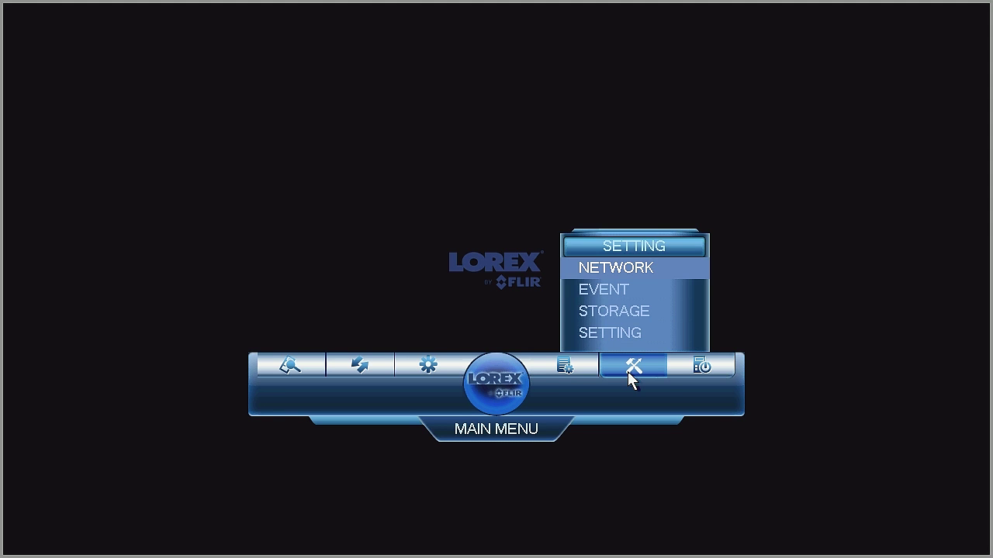
{"action": "left_click", "coordinate": [627, 273]}
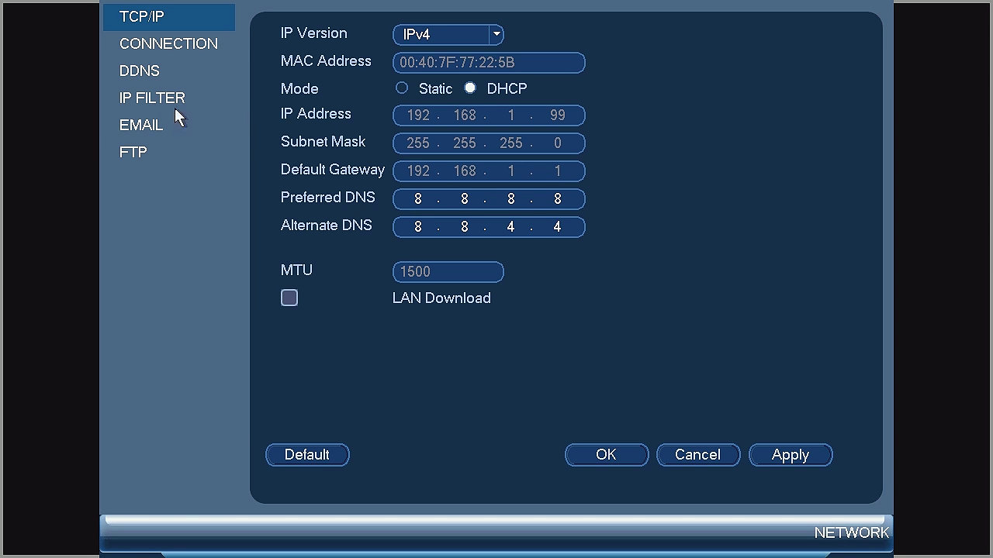
{"action": "left_click", "coordinate": [155, 131]}
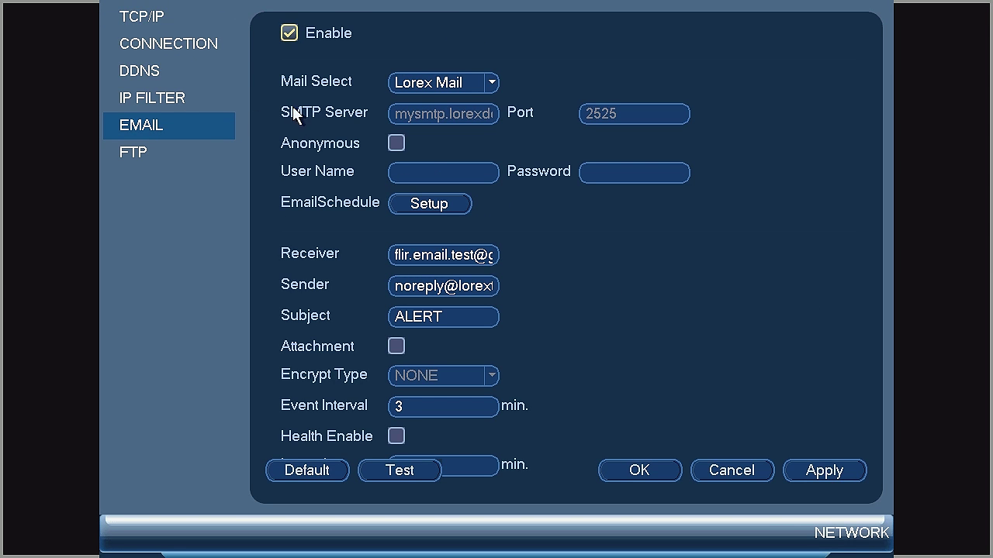